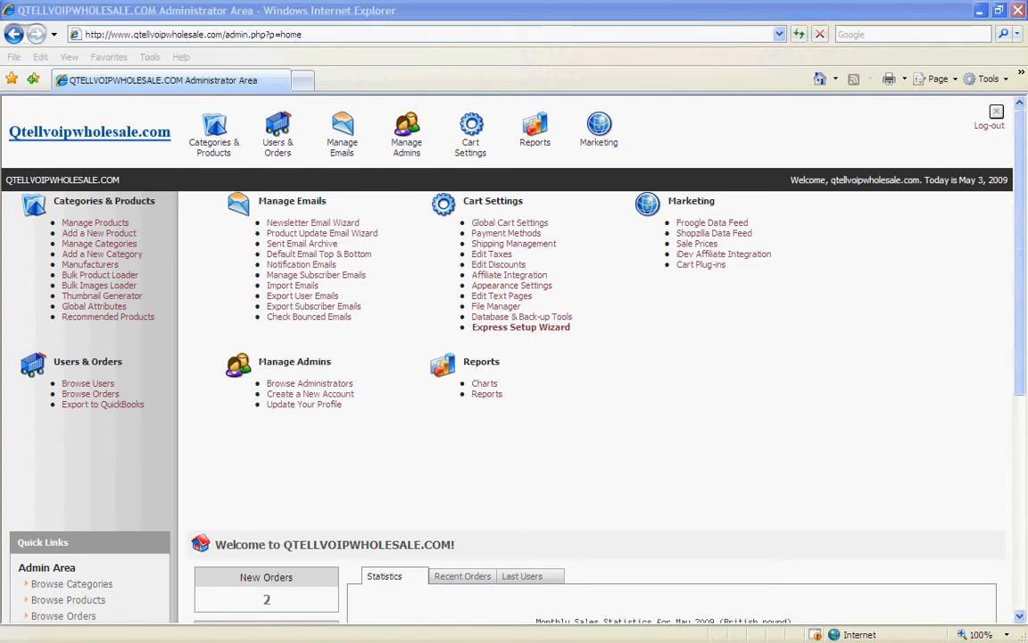
View the ttest demo wholesale product page in the separate storefront window, and move that window out of the way.
drag(1026, 219, 612, 202)
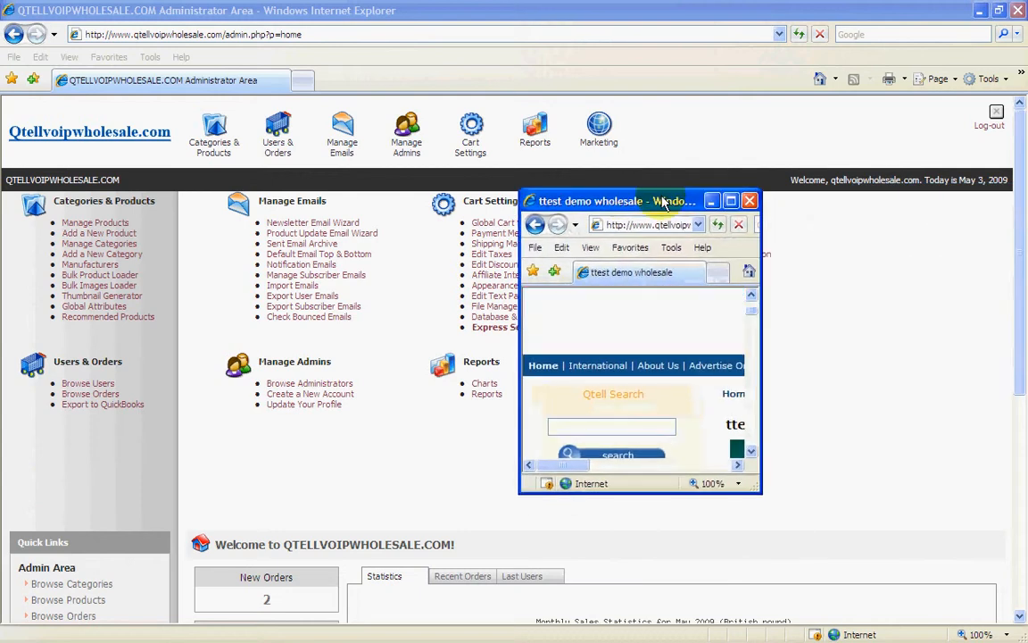
click(730, 202)
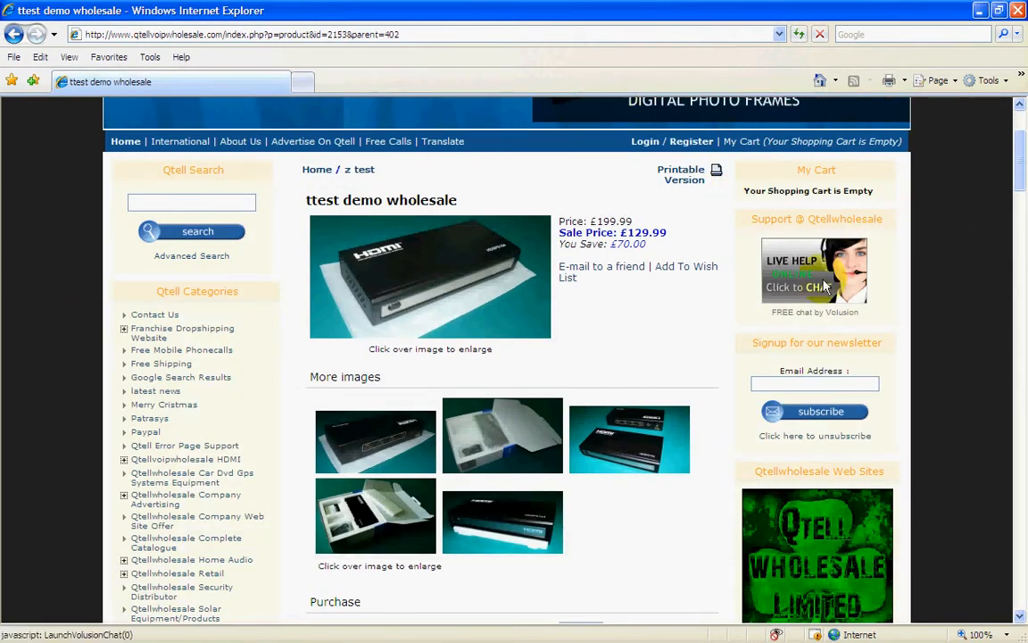
scroll(934, 310, up, 2)
scroll(934, 311, down, 2)
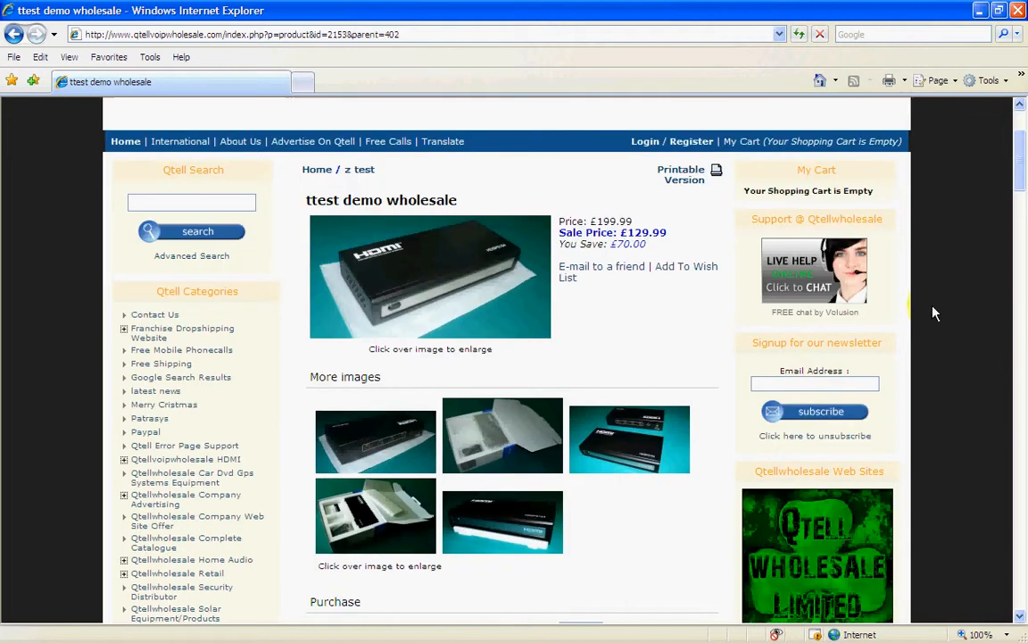
double_click(900, 9)
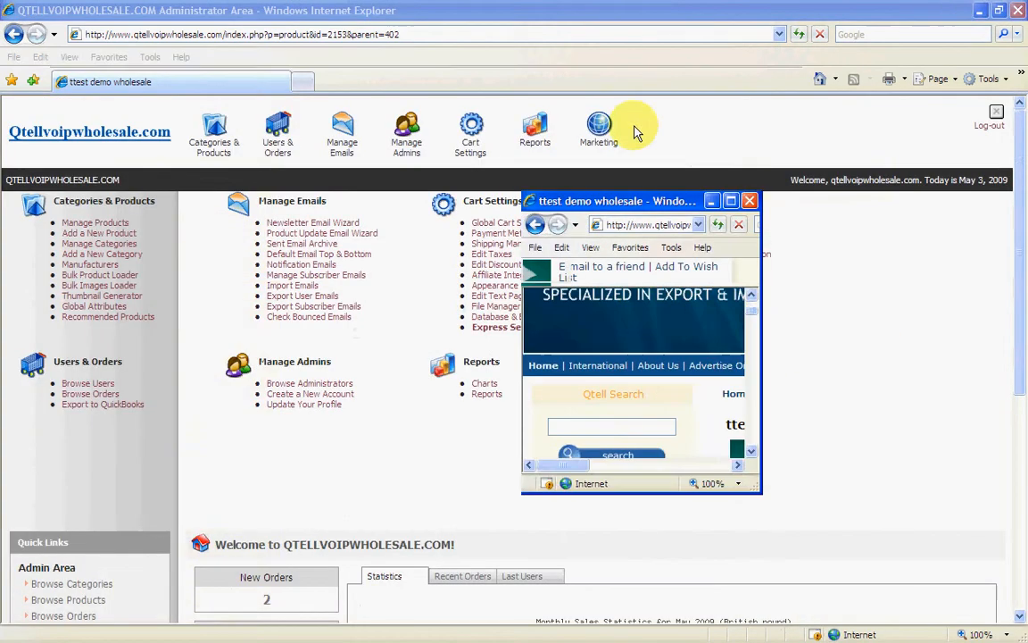
drag(650, 202, 770, 217)
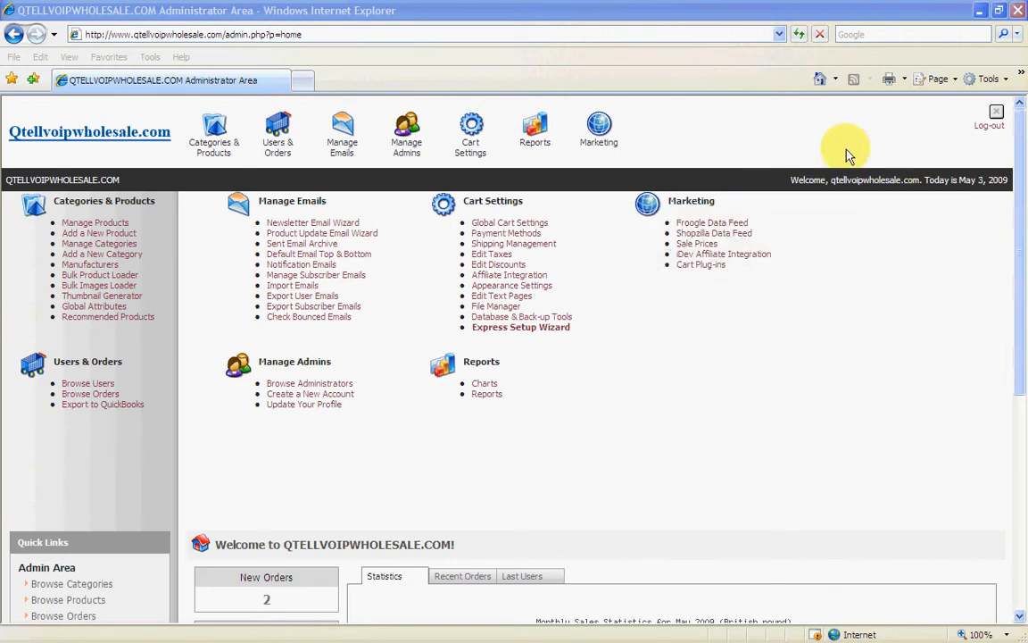
Open the administrator profile, enter the account password and its confirmation, and save the changes.
mouse_move(589, 145)
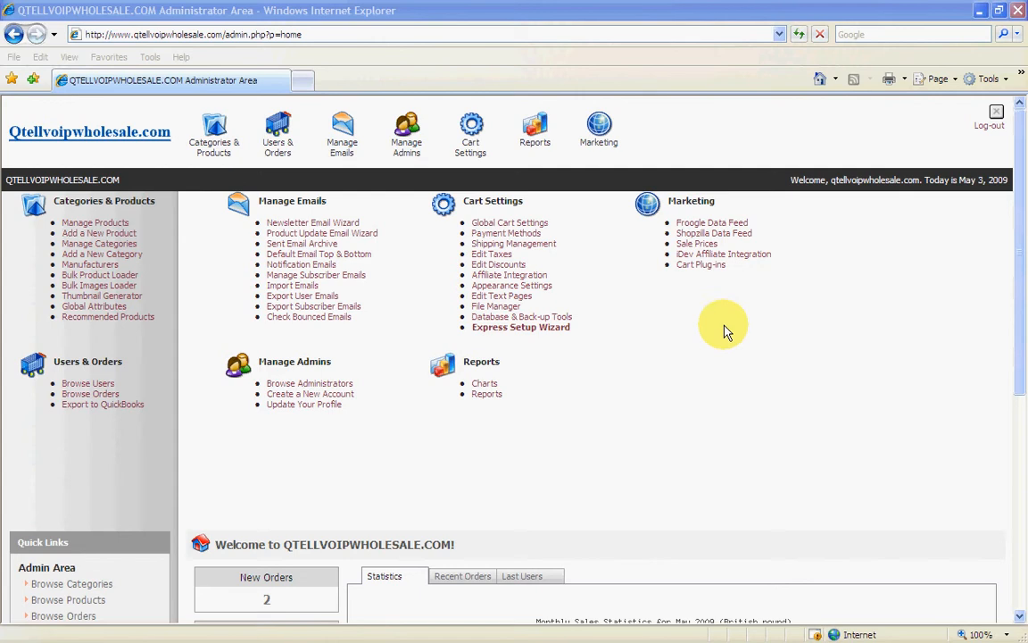
drag(1021, 332, 1021, 415)
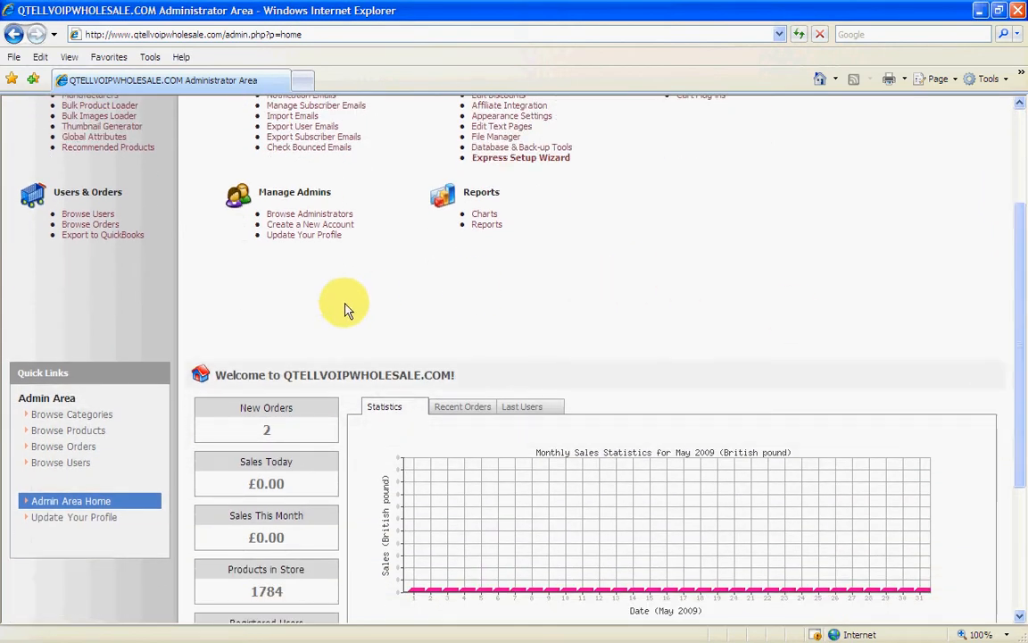
click(62, 521)
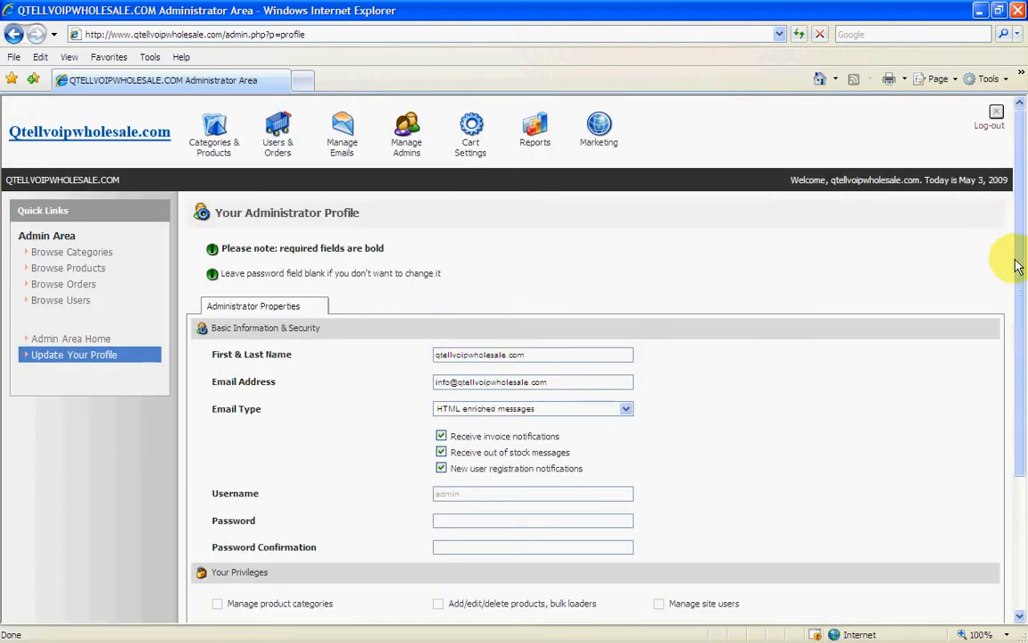
drag(1018, 265, 1023, 342)
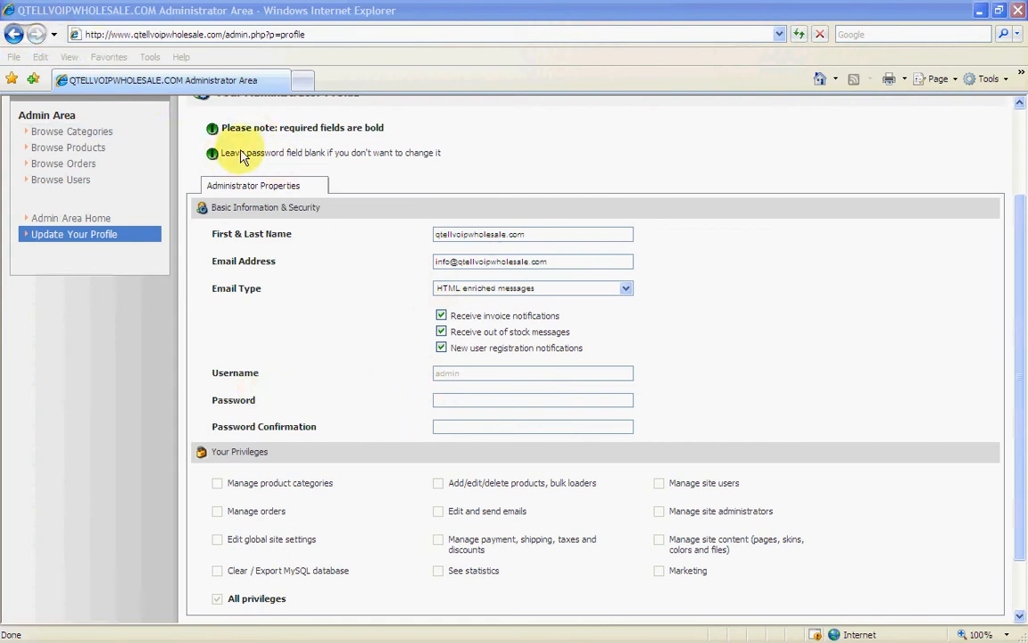
click(446, 406)
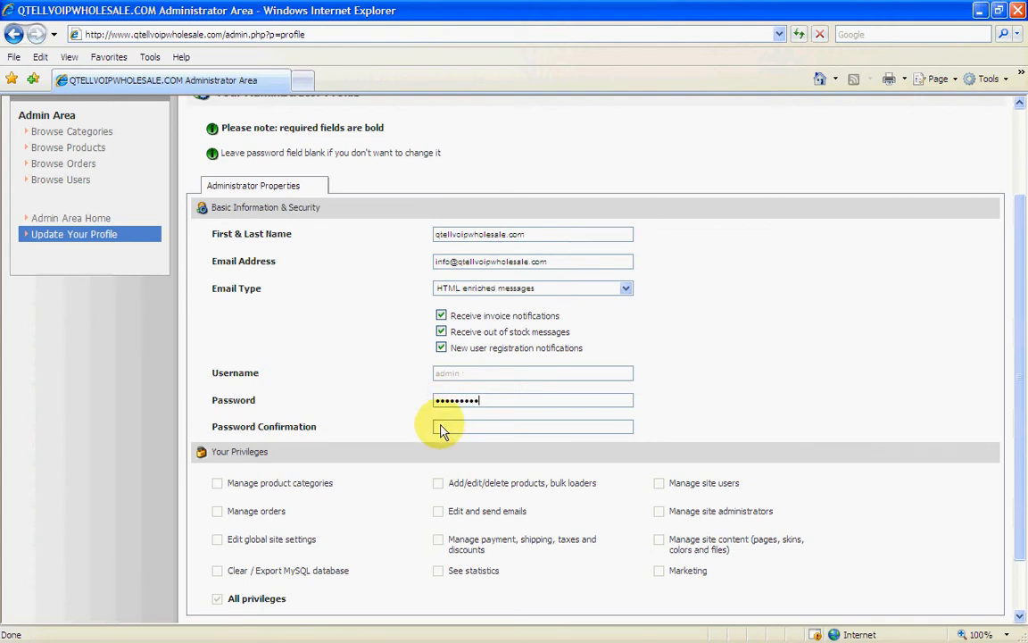
text(••••)
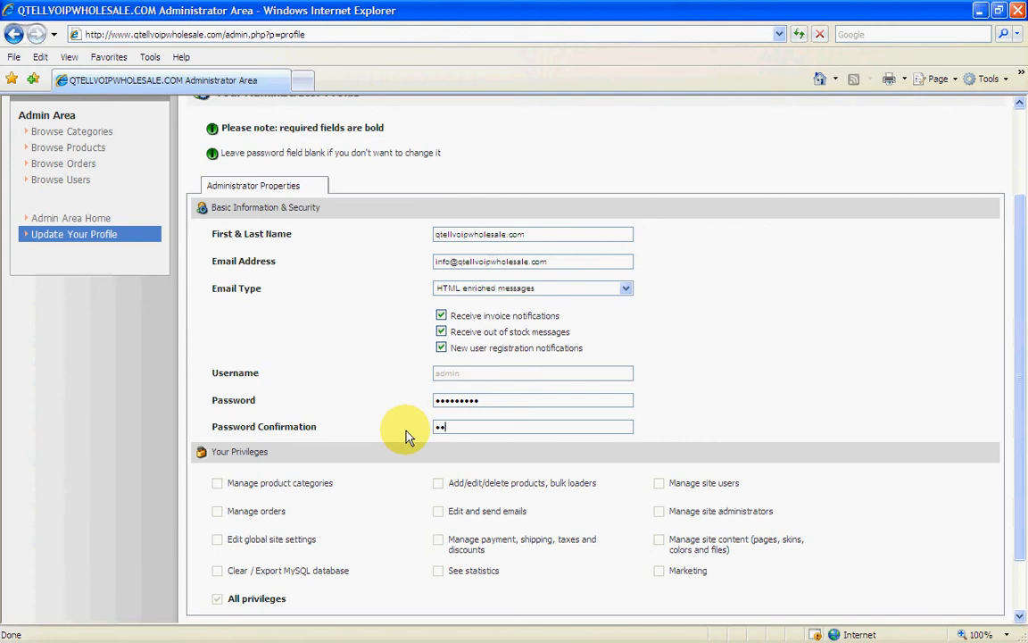
text(•••••)
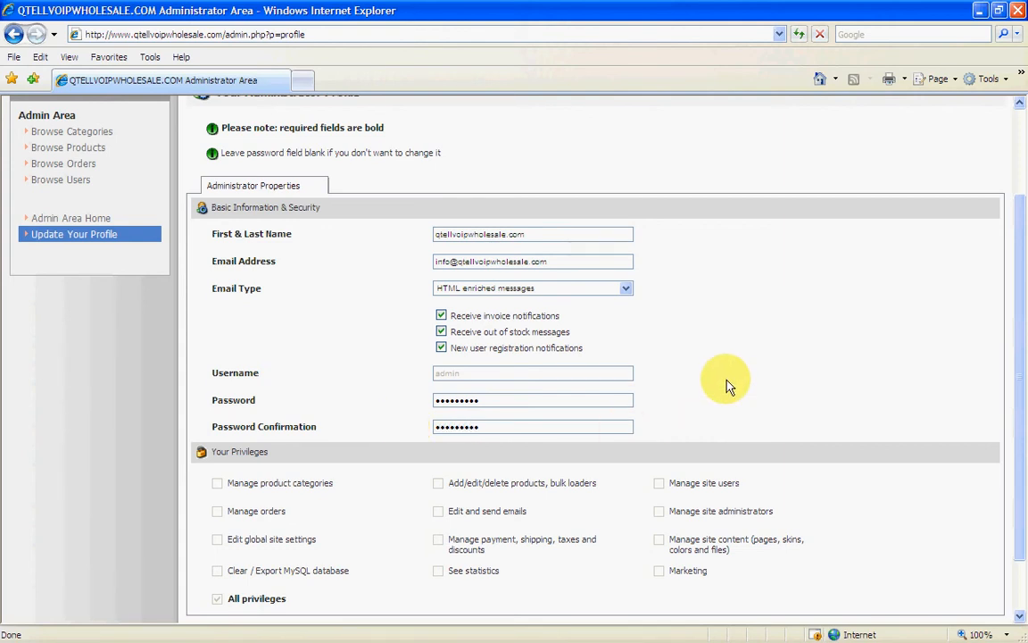
scroll(727, 384, down, 2)
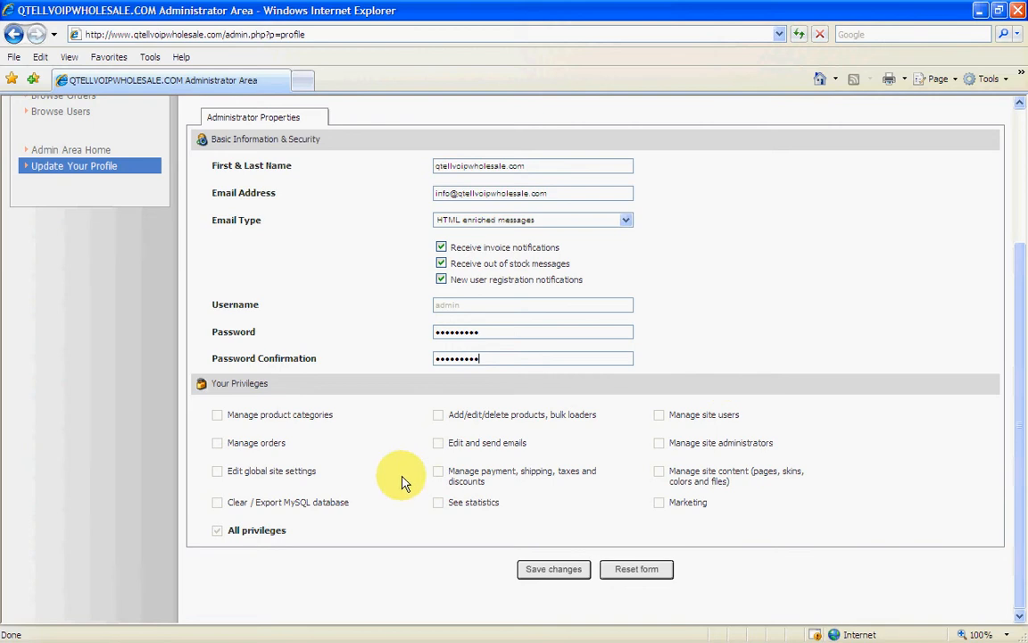
click(539, 572)
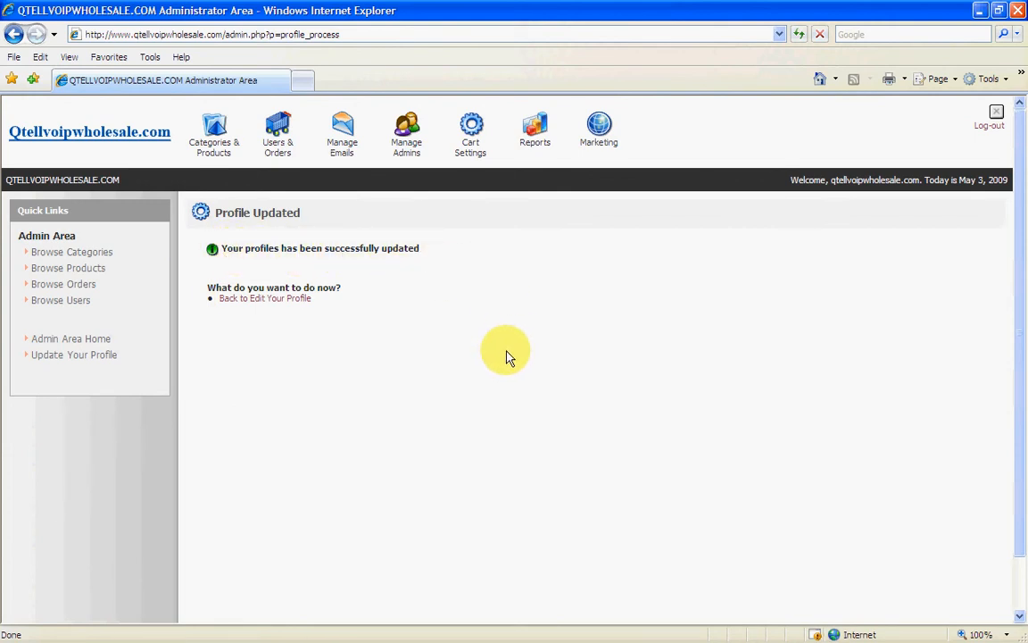
Open the form for adding a new category and look over its parent category and property fields.
mouse_move(219, 129)
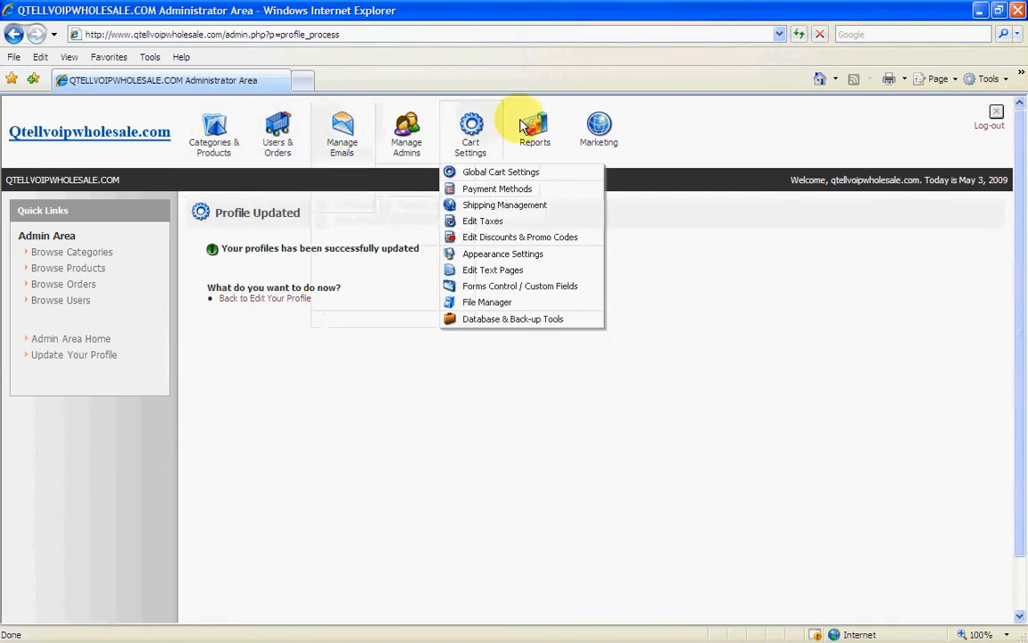
mouse_move(594, 129)
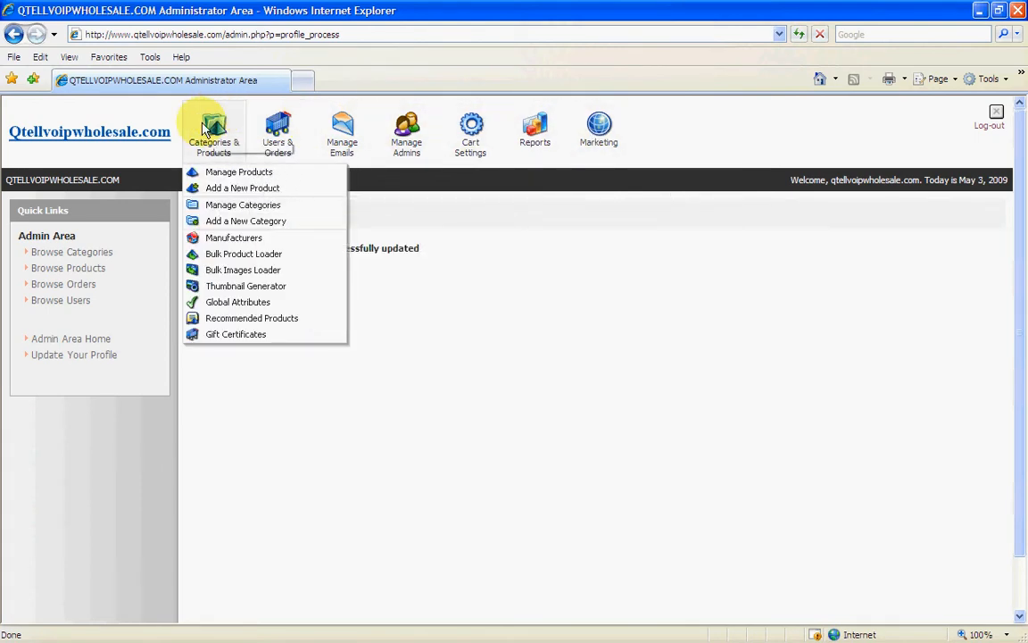
click(226, 223)
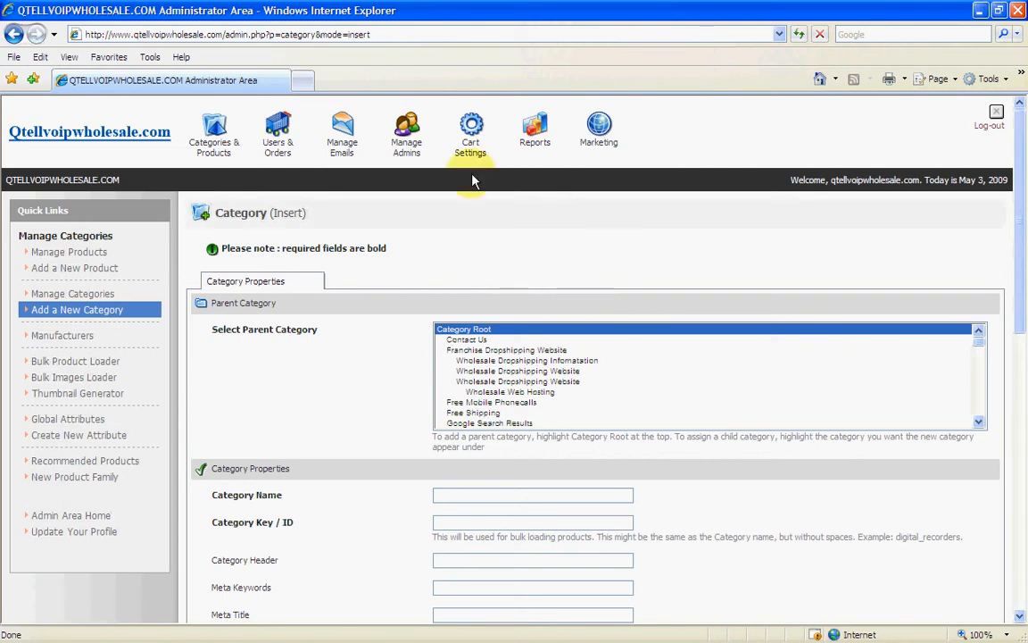
mouse_move(402, 165)
scroll(520, 241, down, 2)
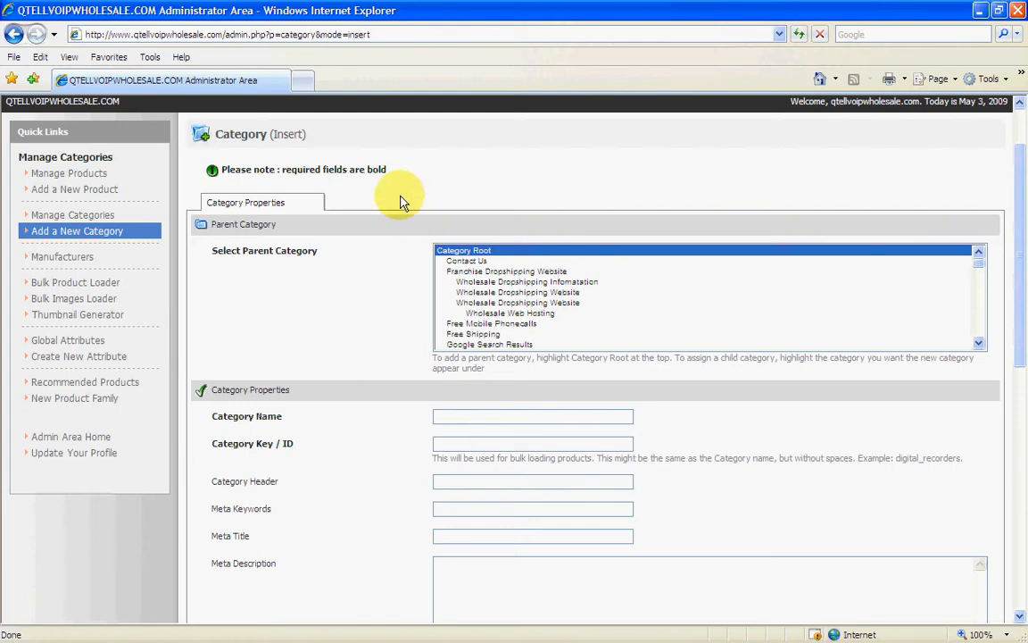
scroll(401, 202, up, 2)
Open the z test category for editing from the catalog category list.
mouse_move(219, 138)
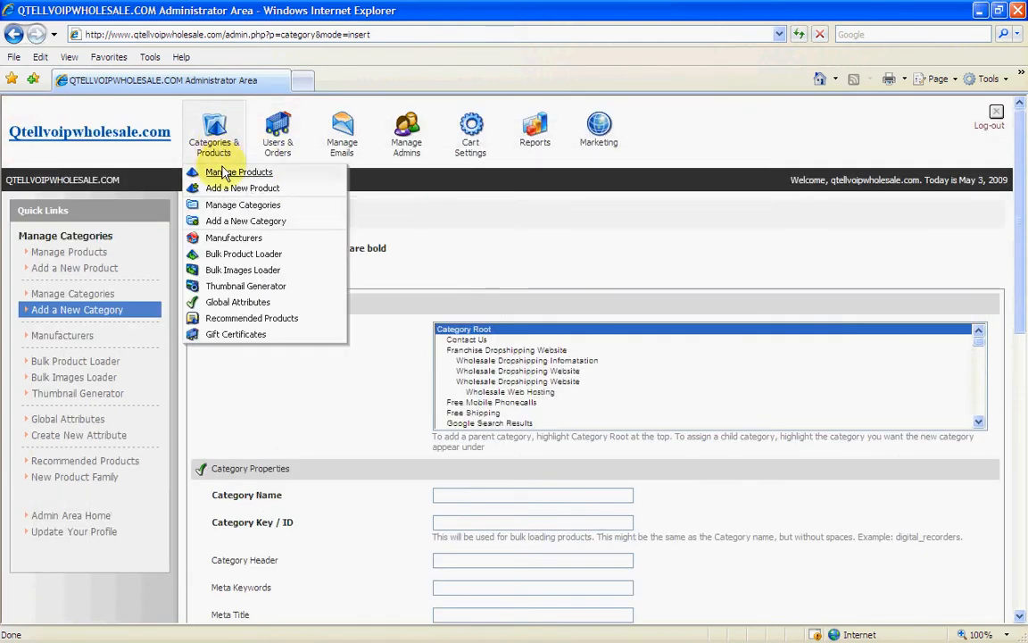
click(230, 207)
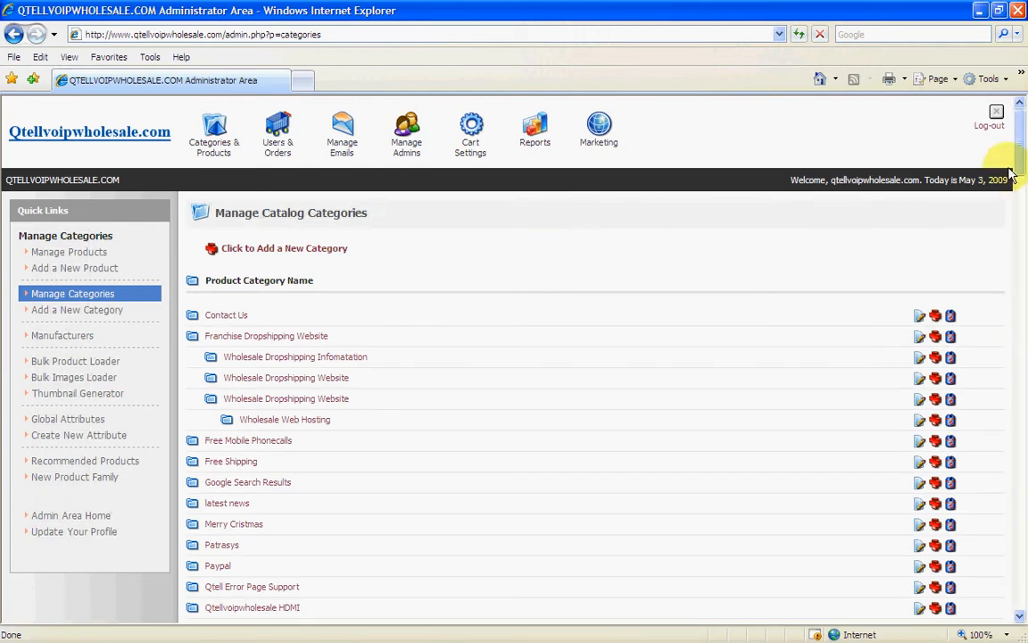
drag(1021, 156, 1017, 590)
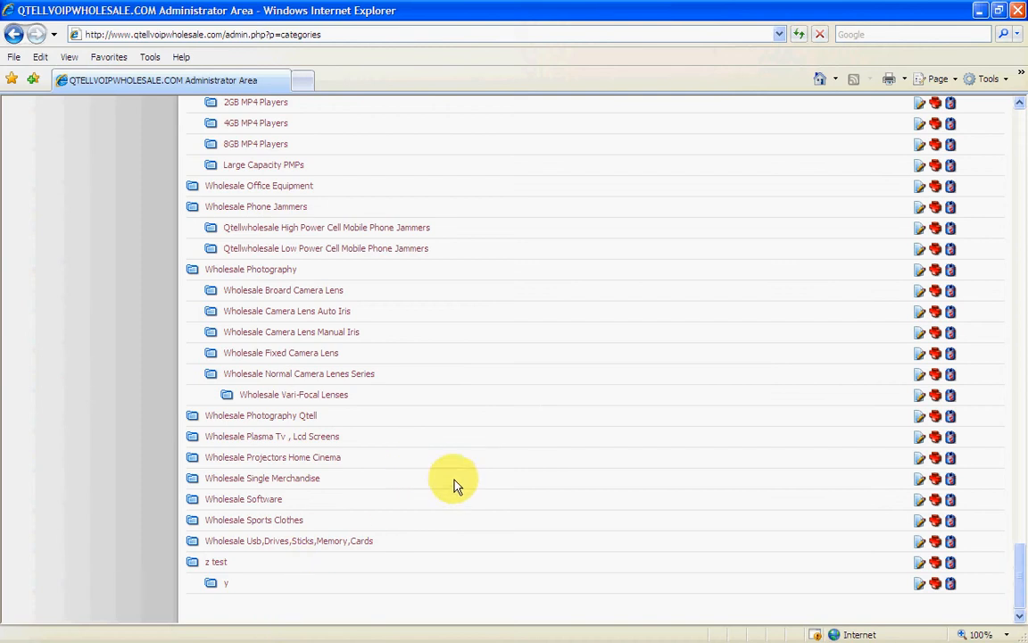
click(215, 565)
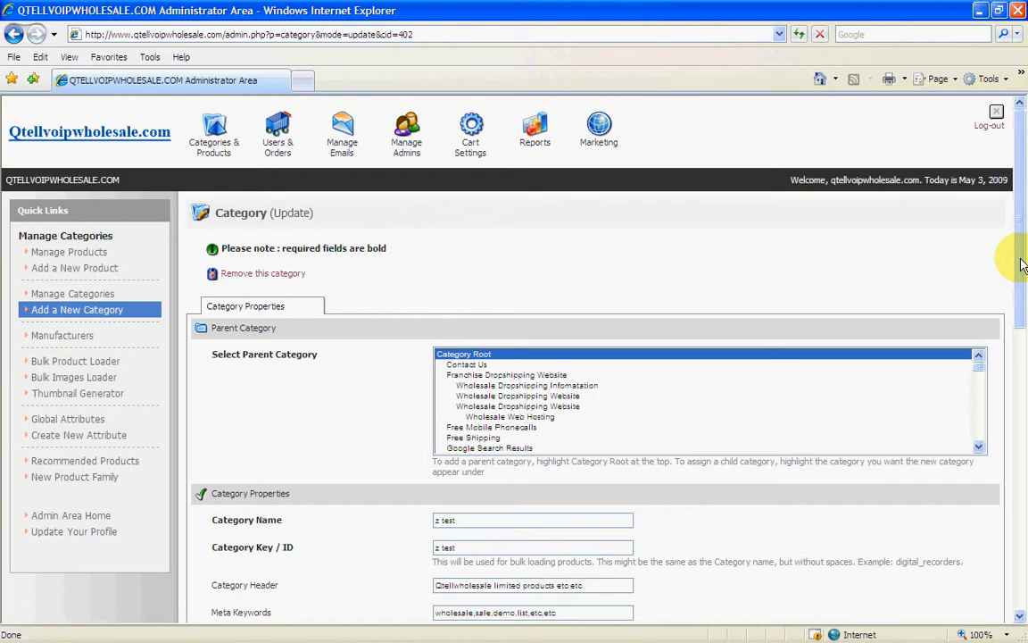
Review the z test category's parent list, names, meta fields, visibility options and descriptions, and save the category.
drag(1023, 264, 1019, 330)
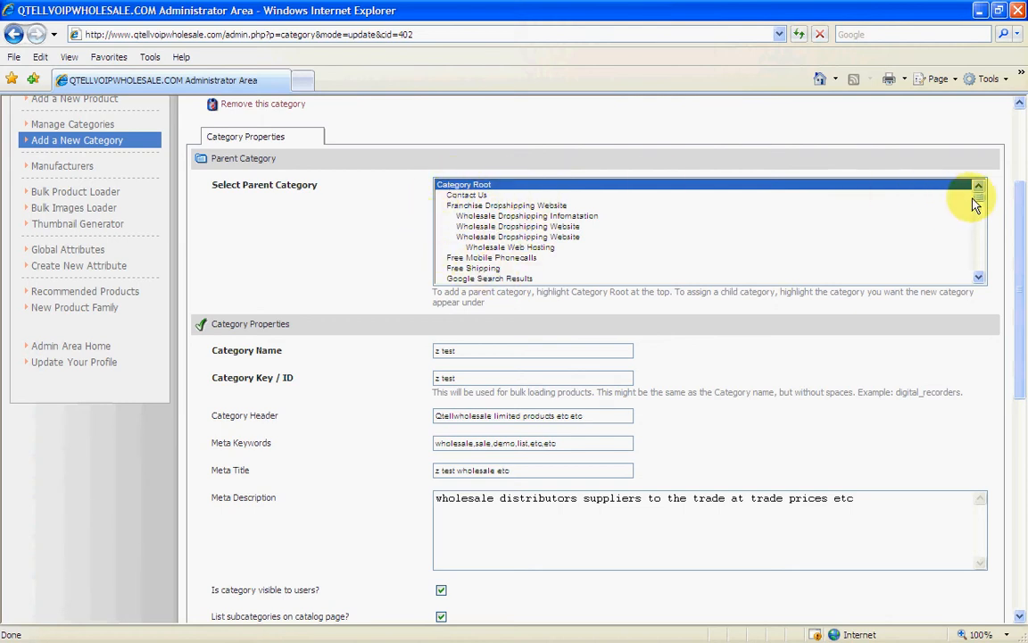
drag(982, 205, 982, 271)
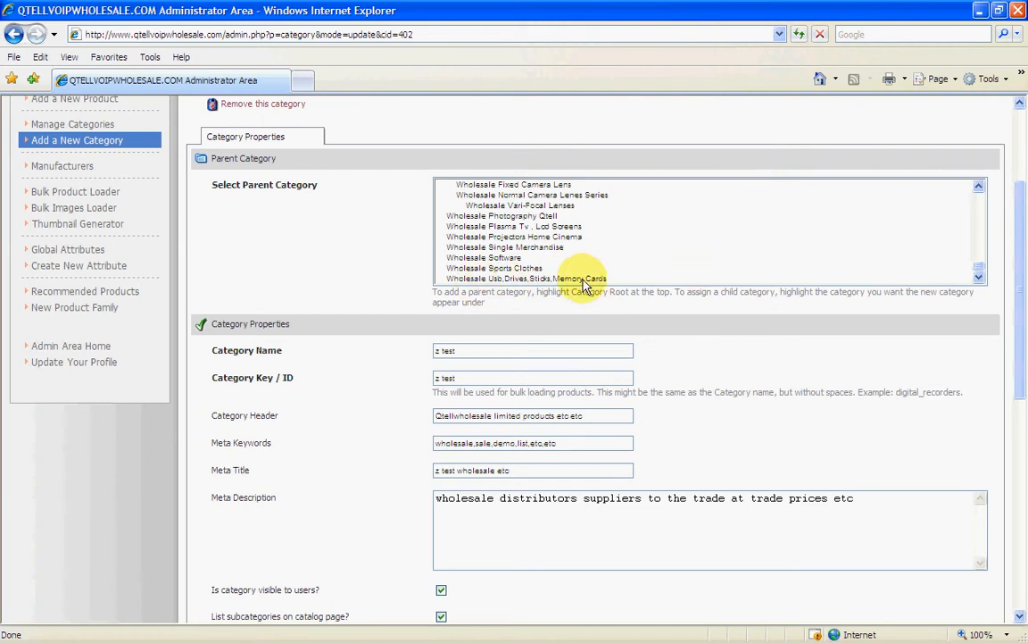
drag(979, 268, 980, 188)
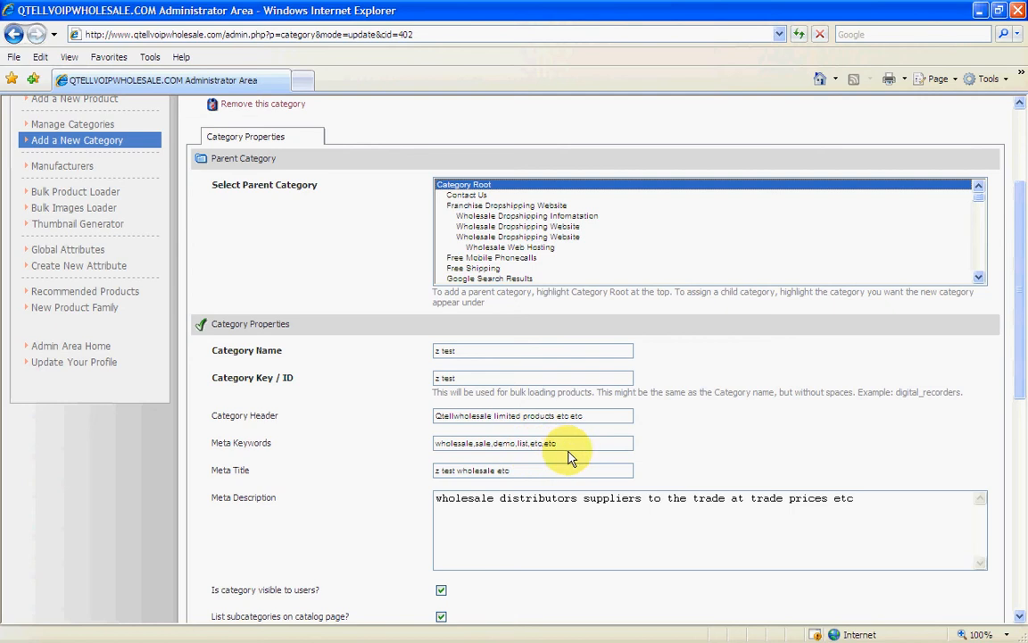
scroll(348, 473, down, 3)
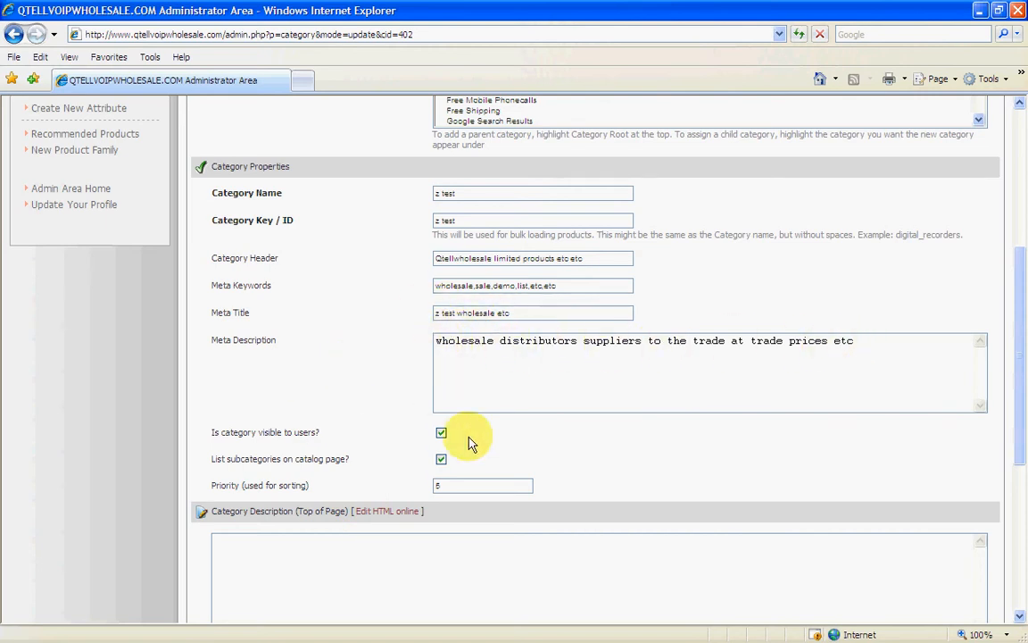
scroll(584, 452, down, 2)
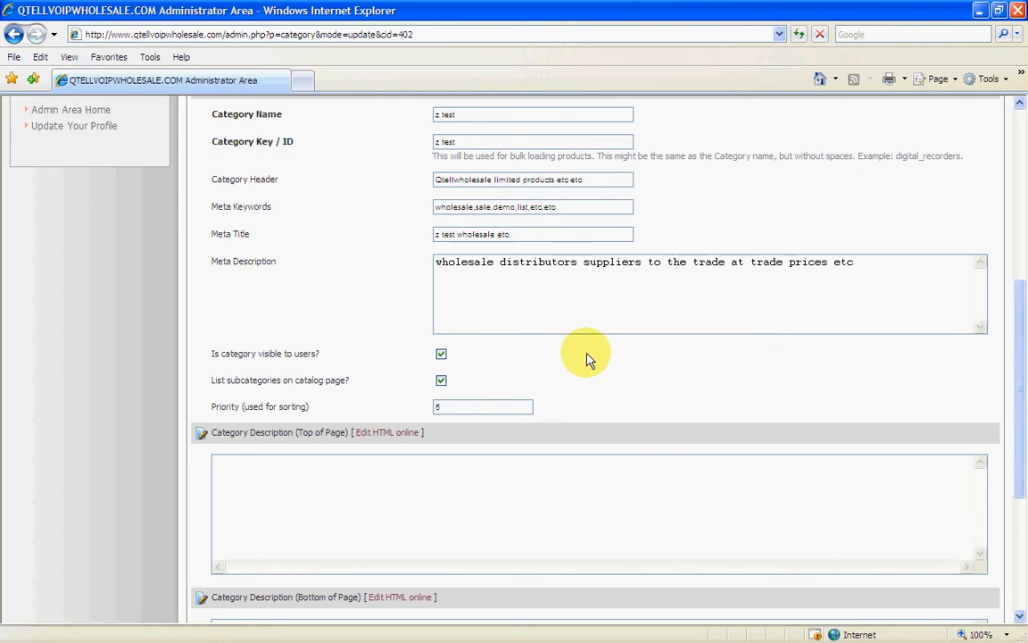
scroll(586, 357, down, 3)
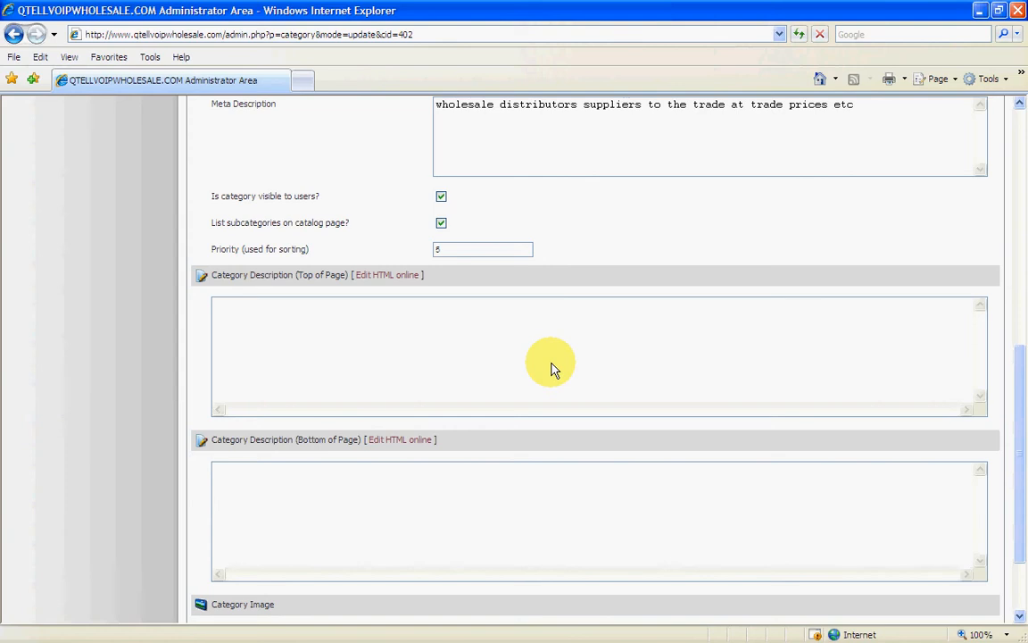
scroll(551, 366, down, 3)
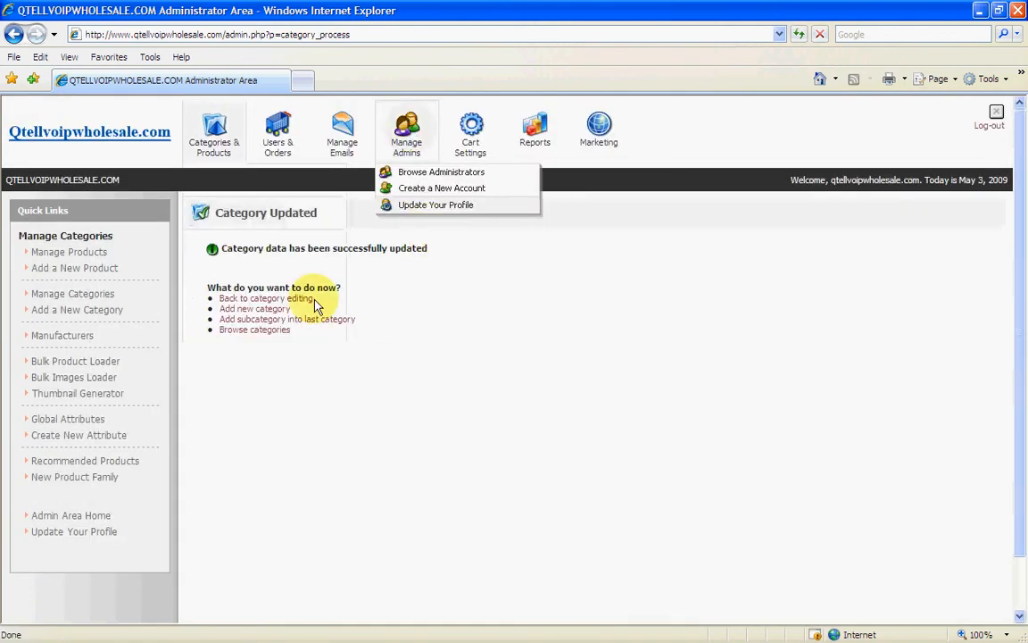
View the z test category page in the storefront window, and return to the admin area.
mouse_move(211, 137)
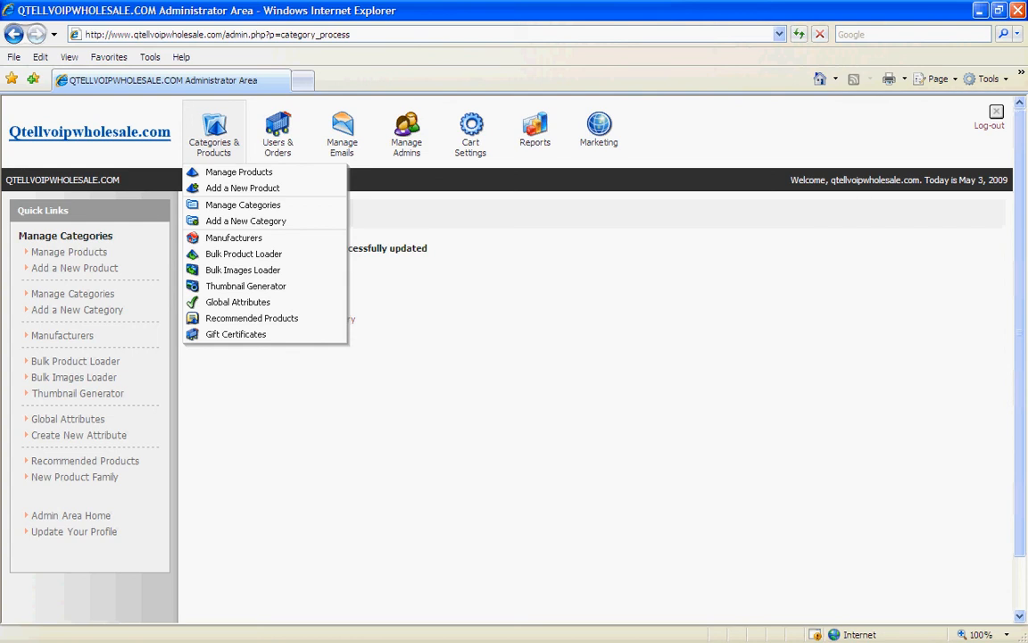
drag(1027, 238, 549, 186)
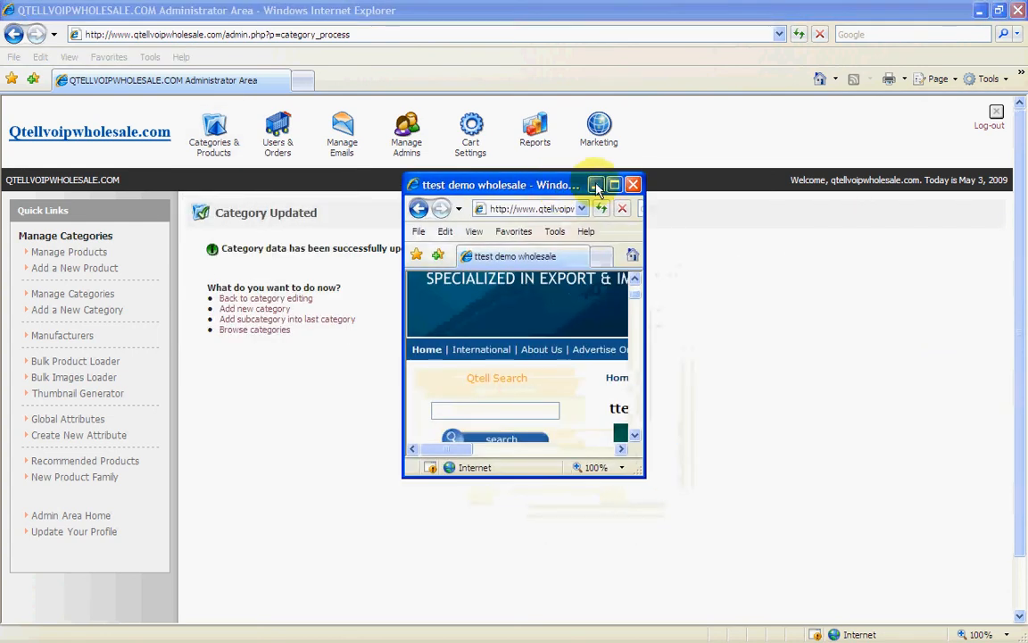
click(614, 184)
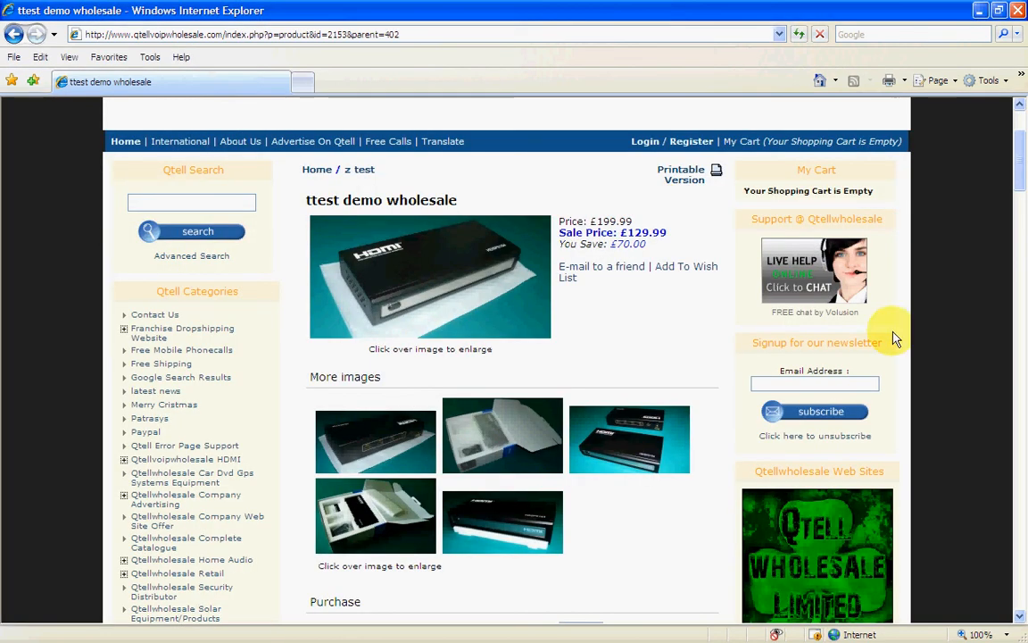
scroll(915, 300, down, 12)
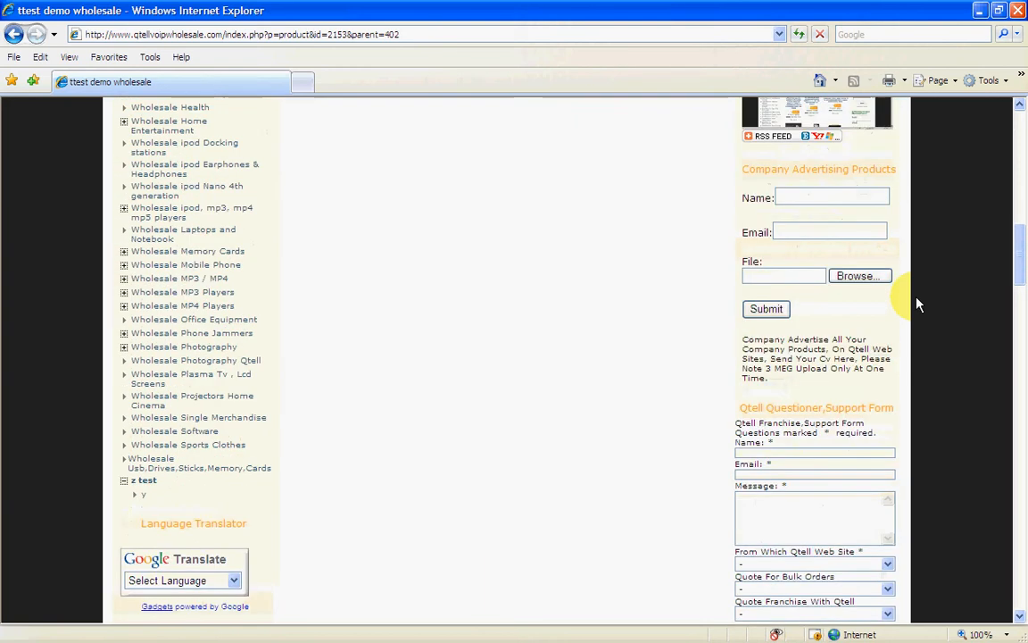
scroll(916, 305, down, 2)
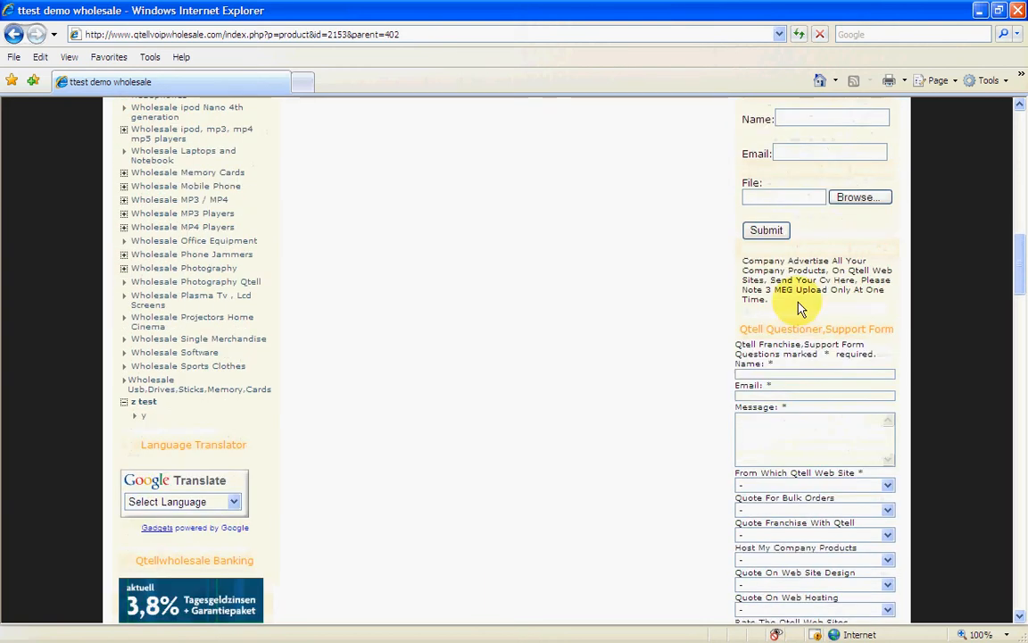
click(143, 403)
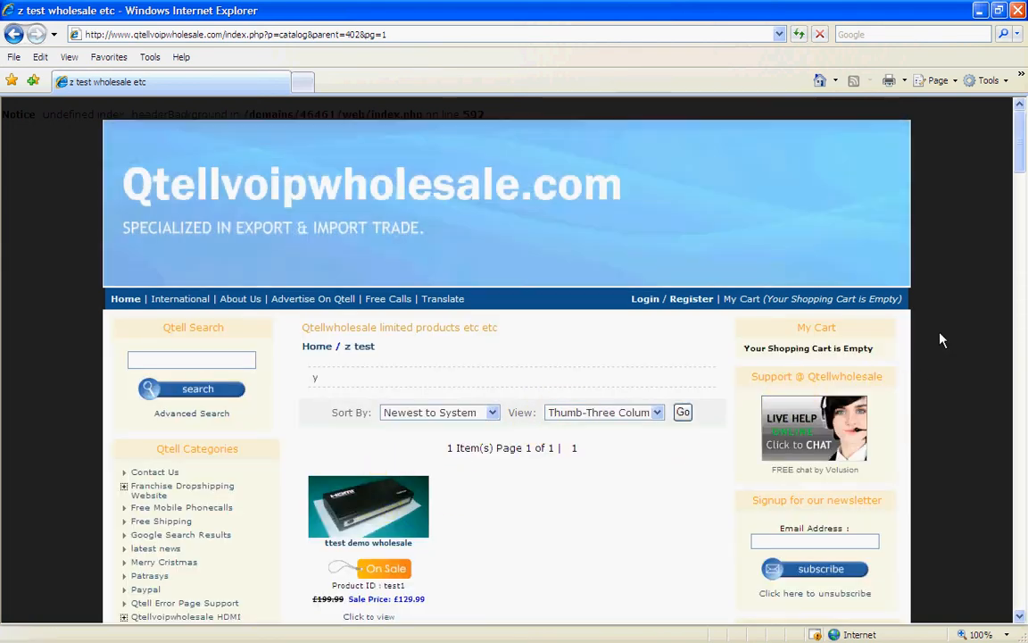
scroll(850, 292, down, 2)
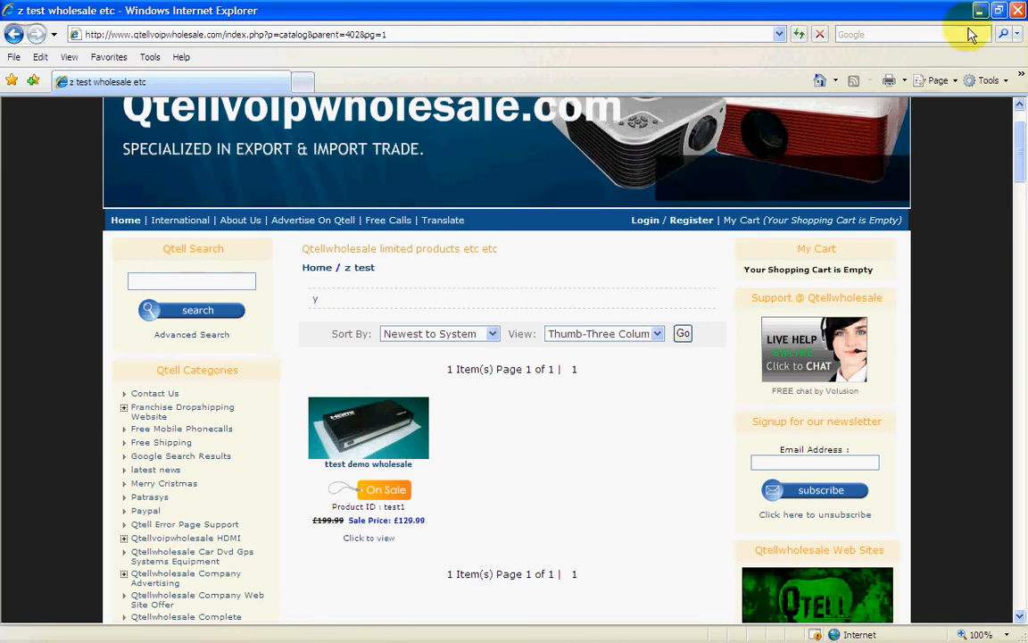
click(998, 10)
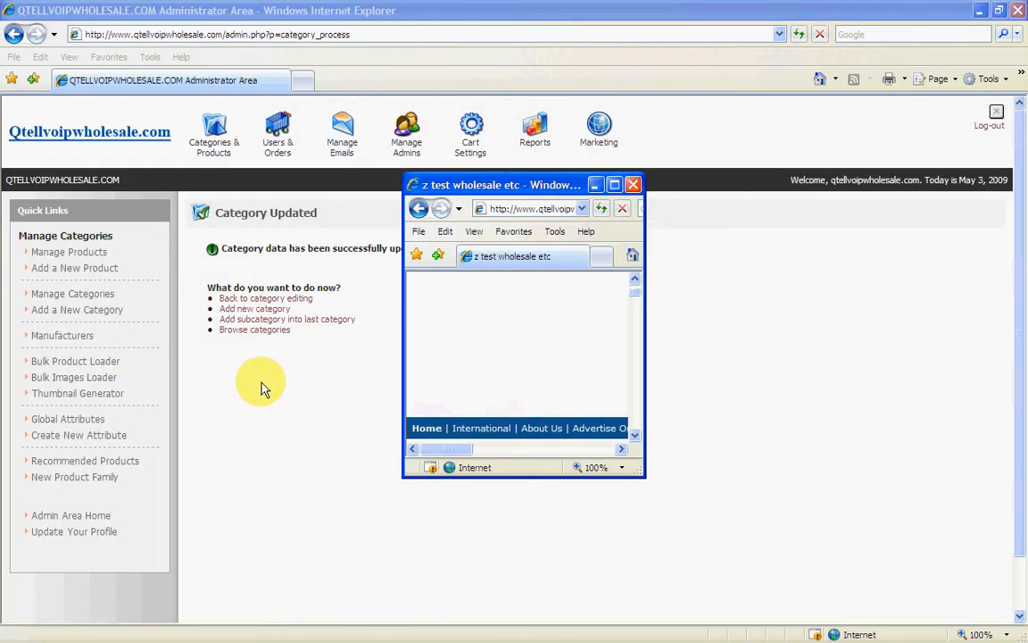
mouse_move(497, 147)
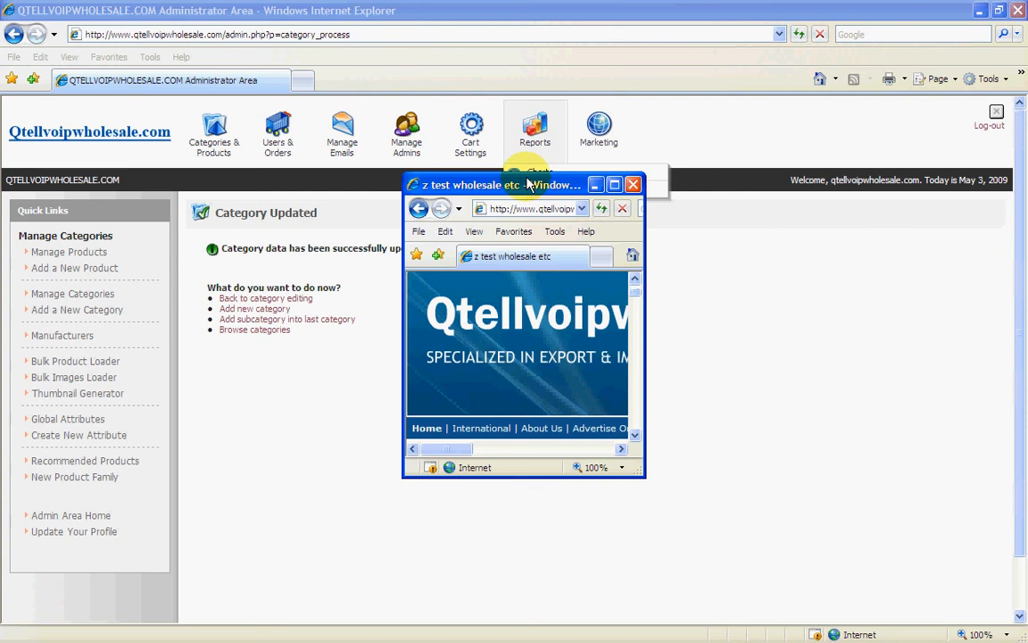